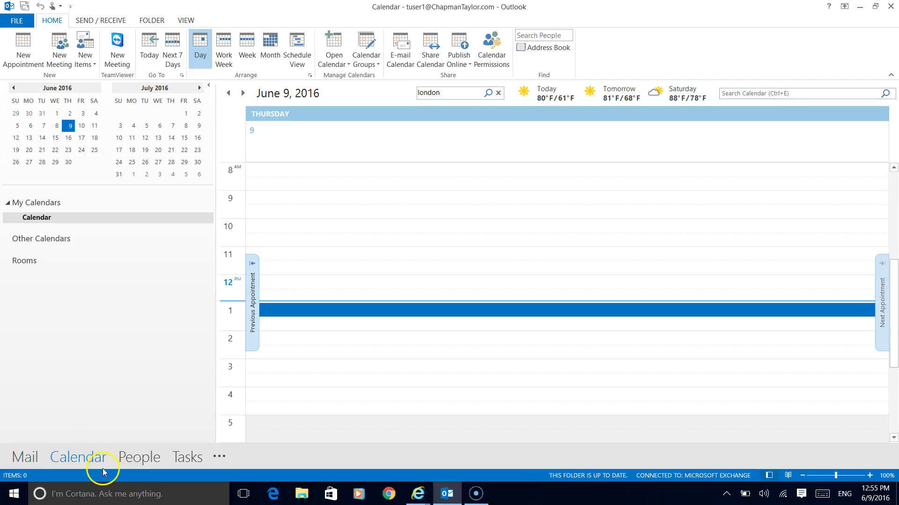
Reveal the Open Calendar choices for adding a room or shared calendar.
click(346, 67)
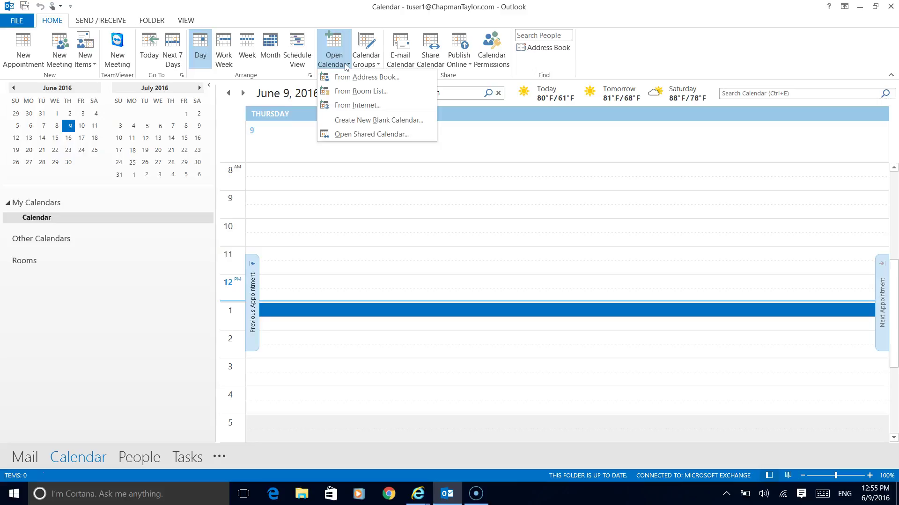
Add the Table 3 AV Conference room from the room list so its calendar shows beside yours.
click(347, 94)
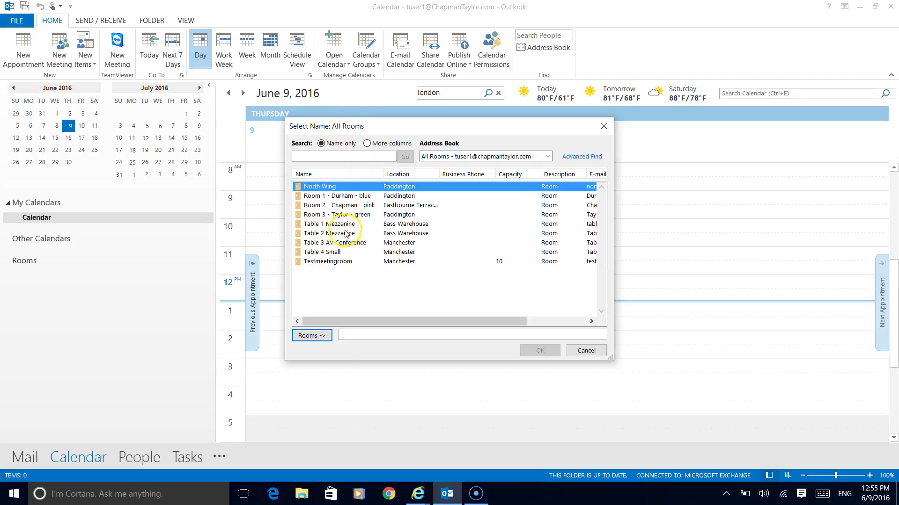
click(344, 245)
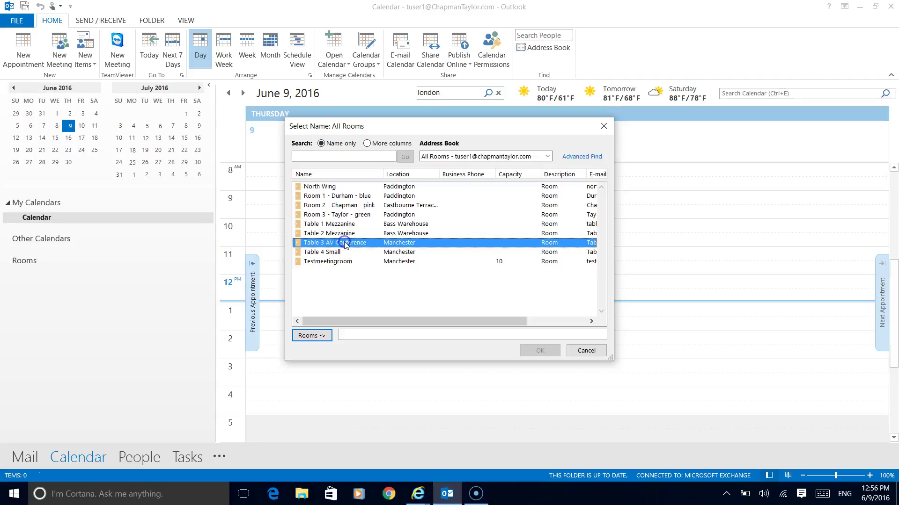
click(313, 339)
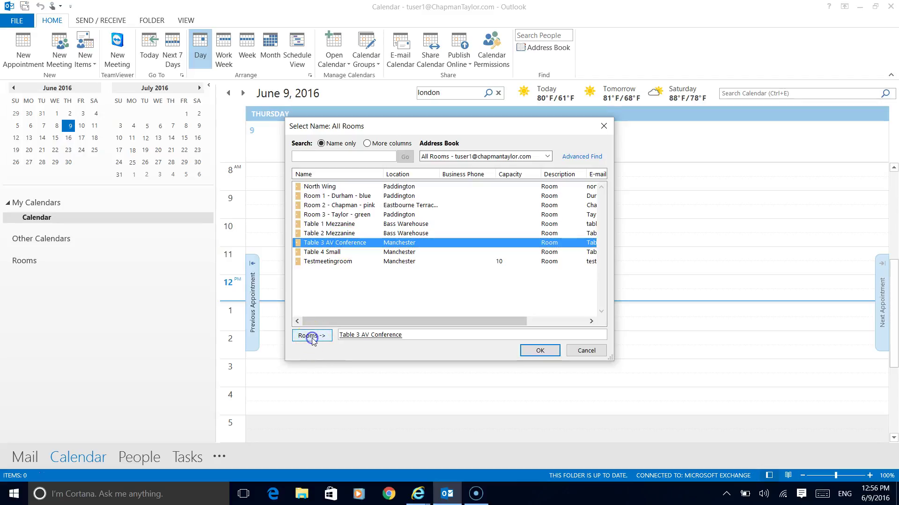
click(541, 351)
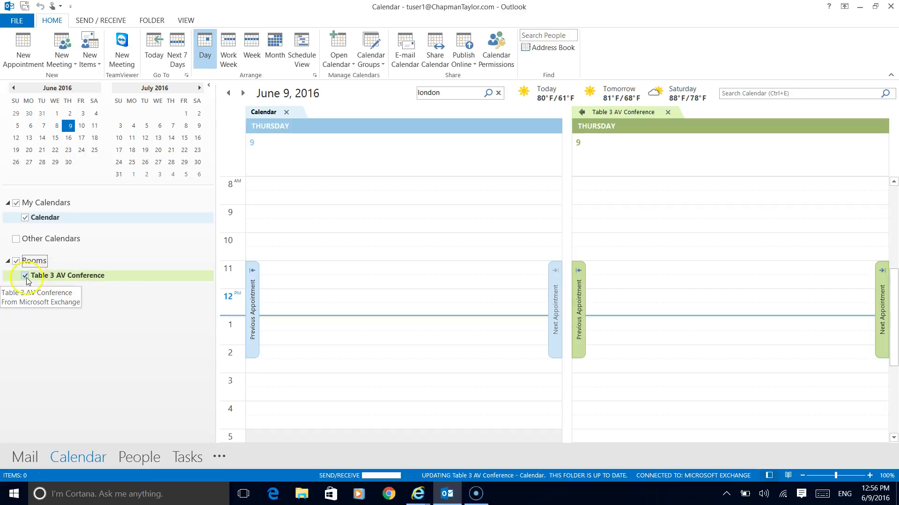
Uncheck Table 3 AV Conference under Rooms so only your June 9 calendar remains.
click(25, 278)
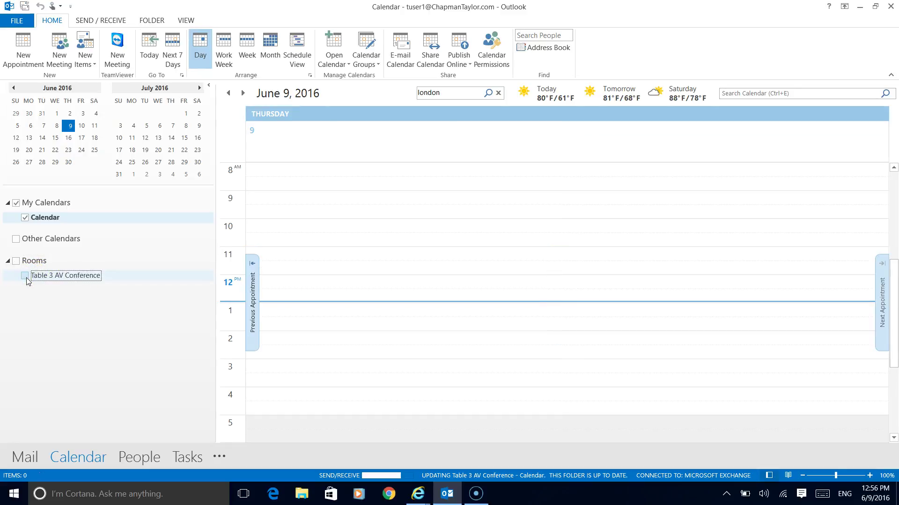